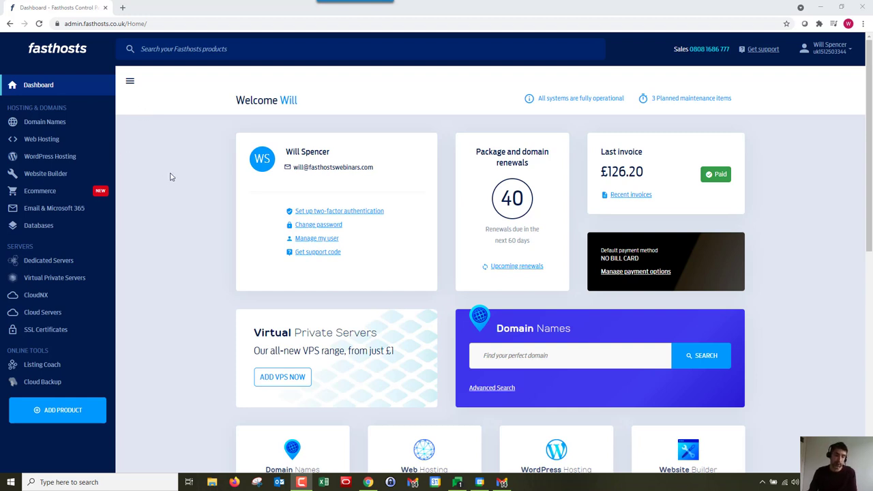
Show the Website Builder Packages list, with Ecommerce Expert, Ecommerce Start up and Website Builder Complete.
click(58, 173)
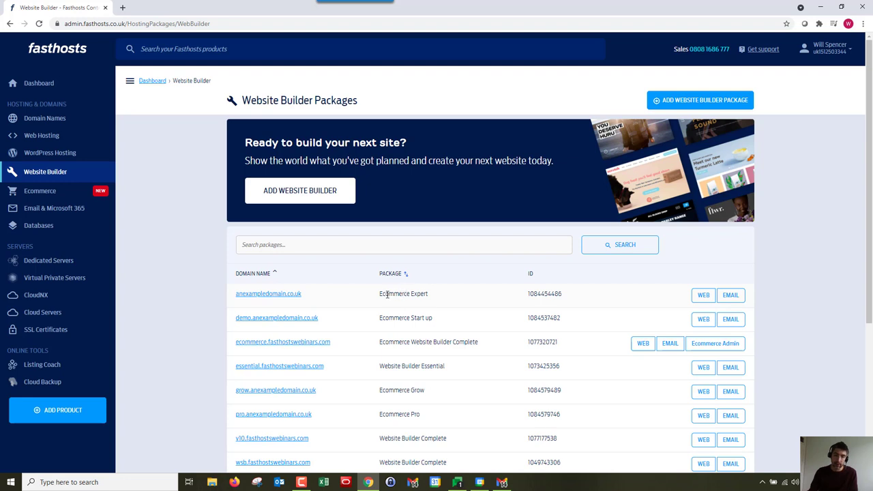
Open the anexampledomain.co.uk package and launch its Fruit N' Veg Store site in the editor.
click(292, 295)
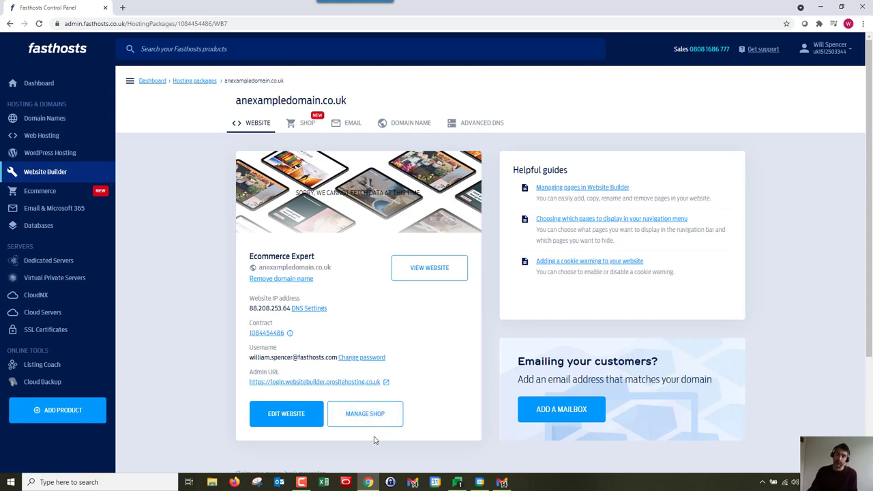
click(279, 419)
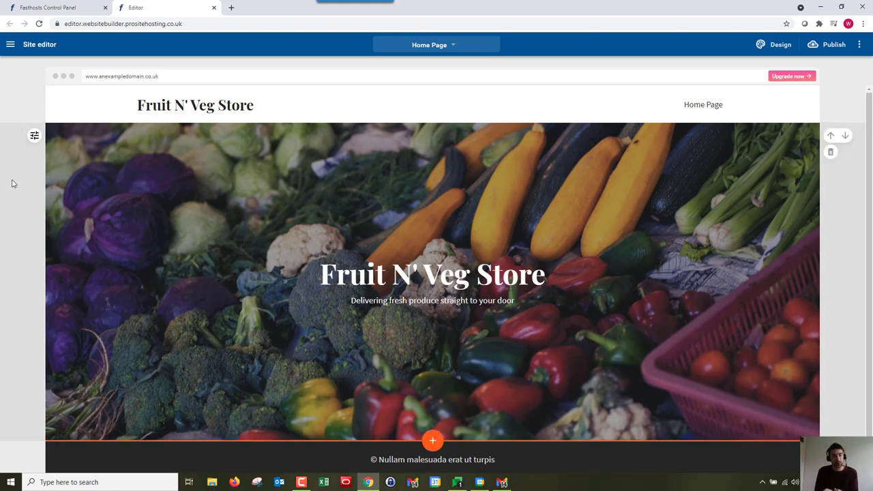
Inspect the site-name branding settings and the hero section's appearance options, closing both unchanged.
scroll(866, 236, down, 1)
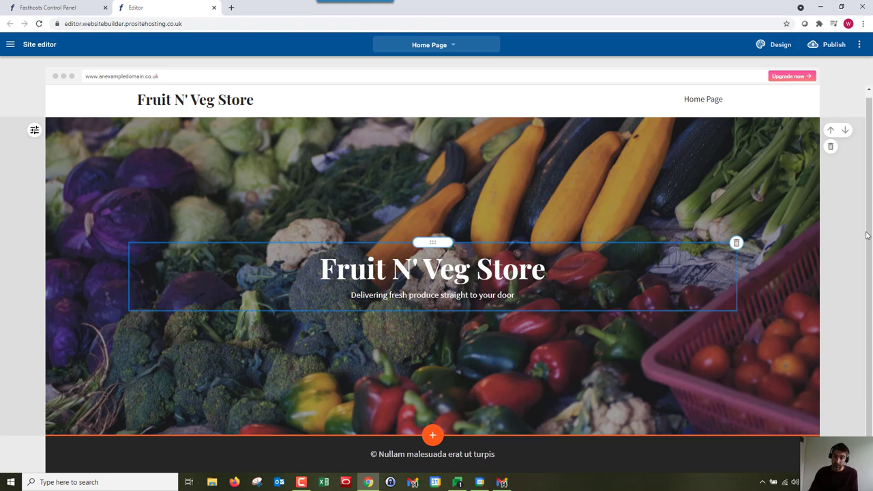
scroll(10, 179, up, 1)
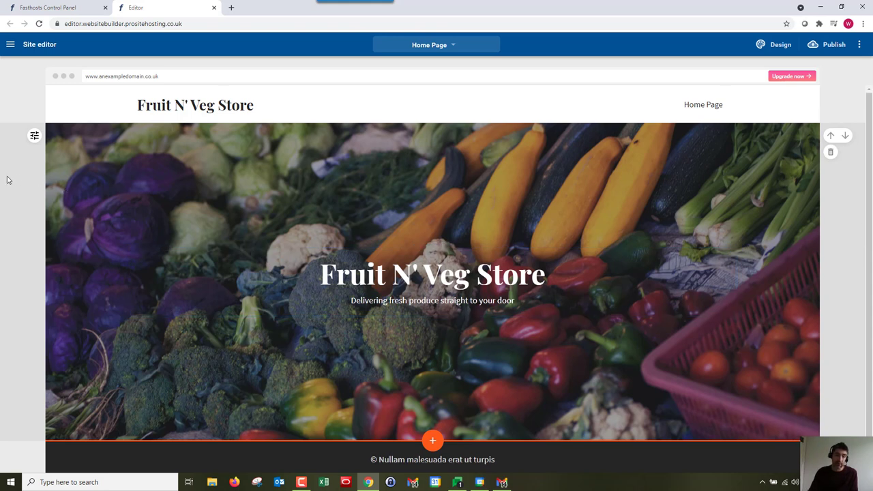
click(179, 104)
click(21, 222)
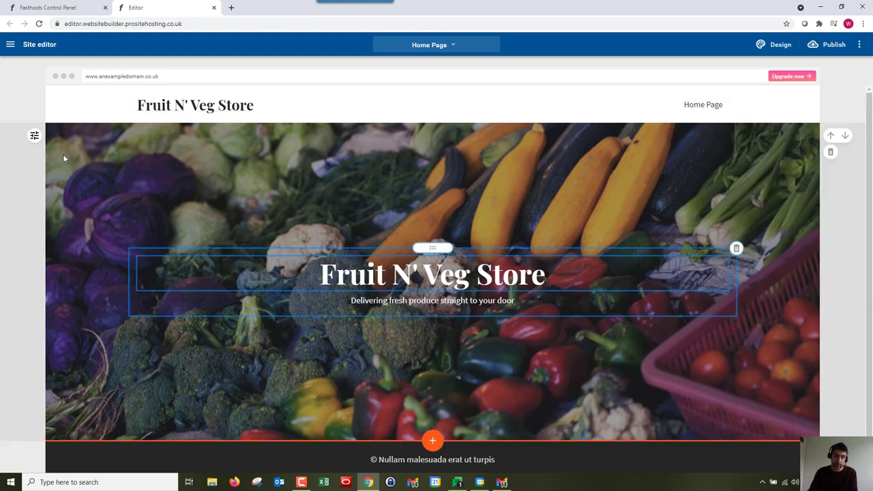
click(33, 135)
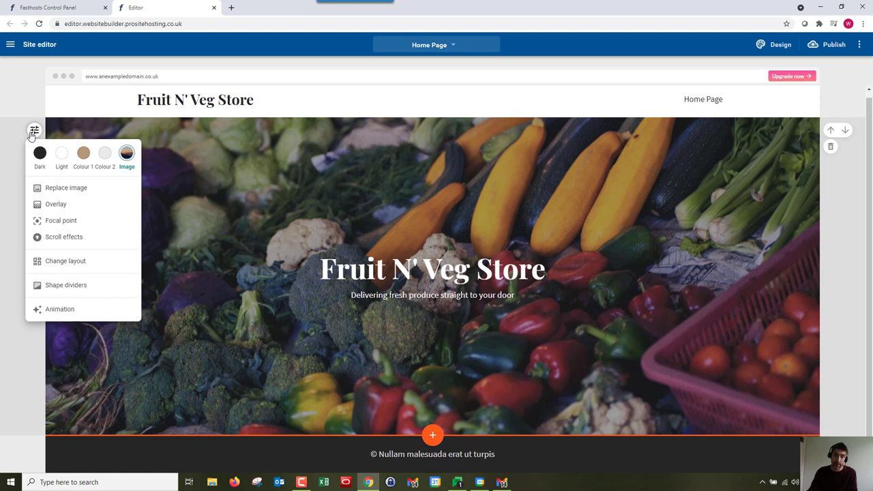
click(32, 131)
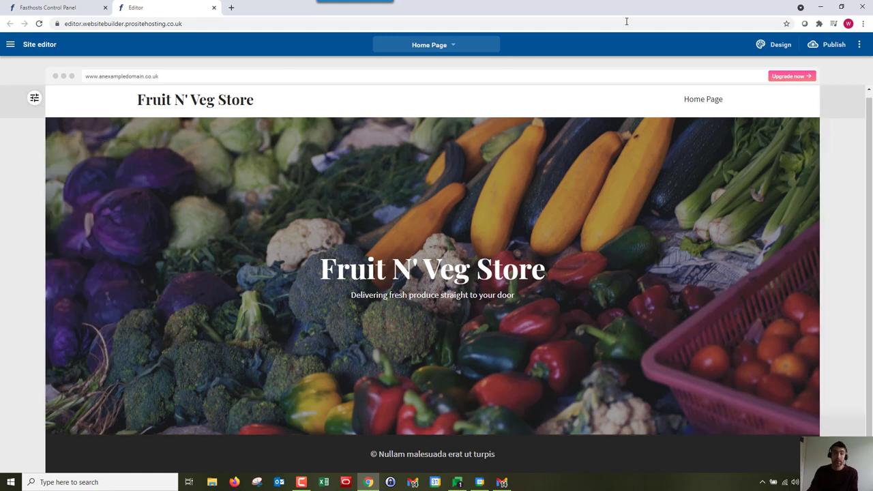
View the site-wide design styles and go back to the editor, keeping the dark theme.
click(781, 46)
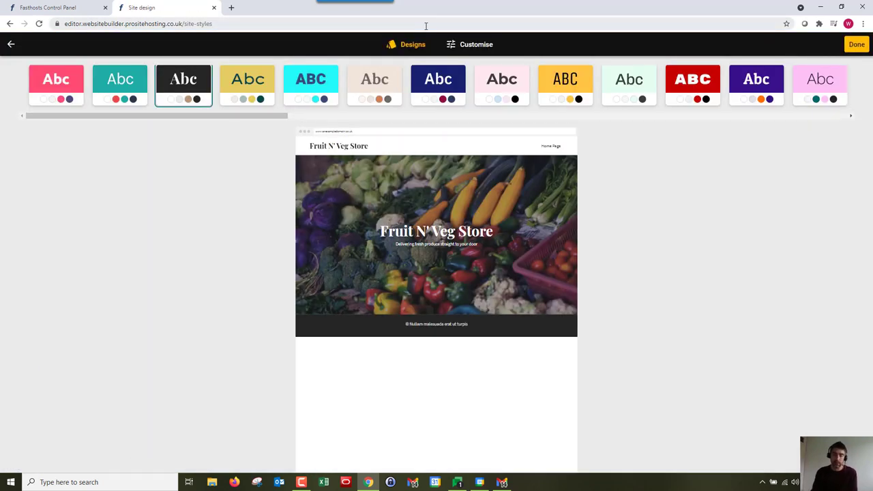
click(10, 45)
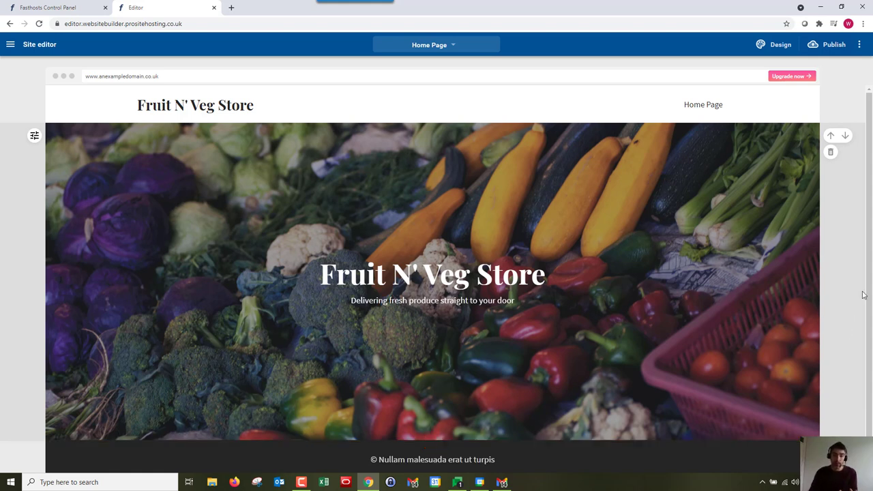
Select the header's Home Page link, then switch to the Store management area.
click(688, 111)
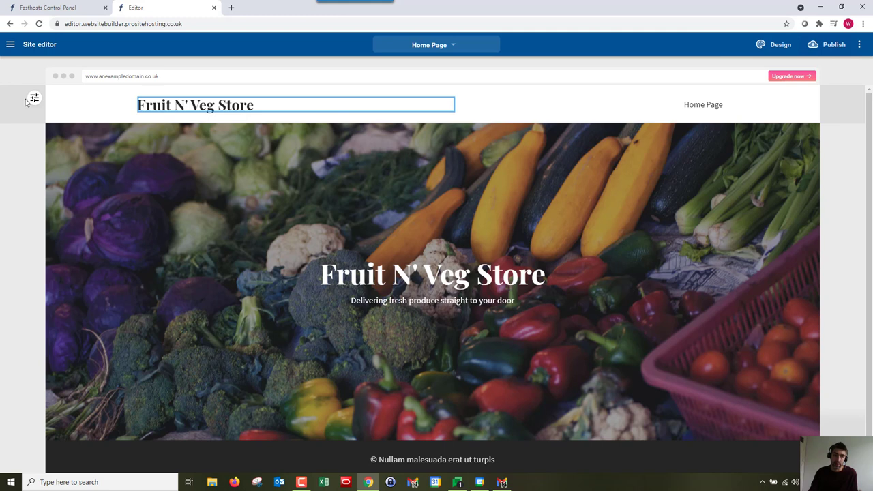
click(11, 46)
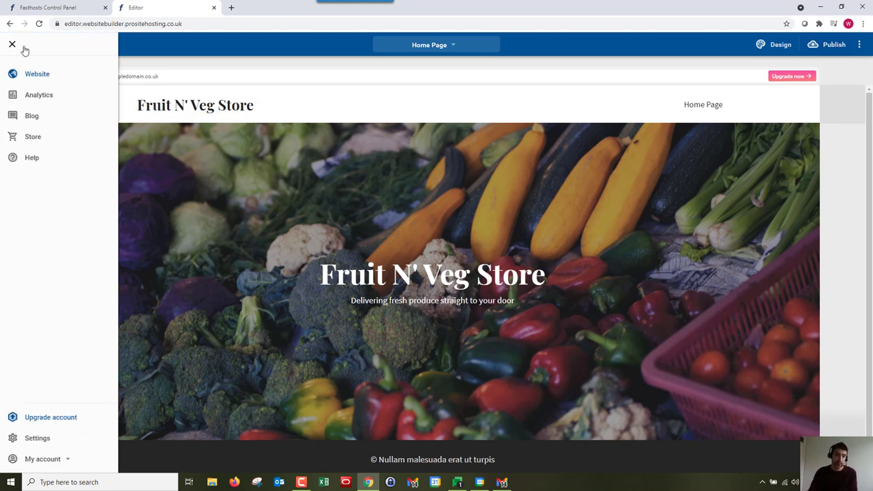
click(39, 138)
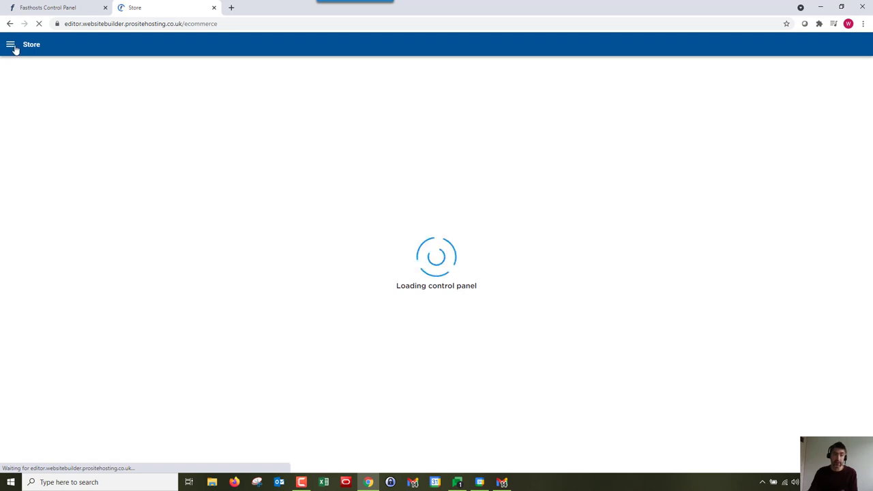
Close the main navigation so the Store dashboard loads its 17% to-do list and 60-visitor report.
click(14, 47)
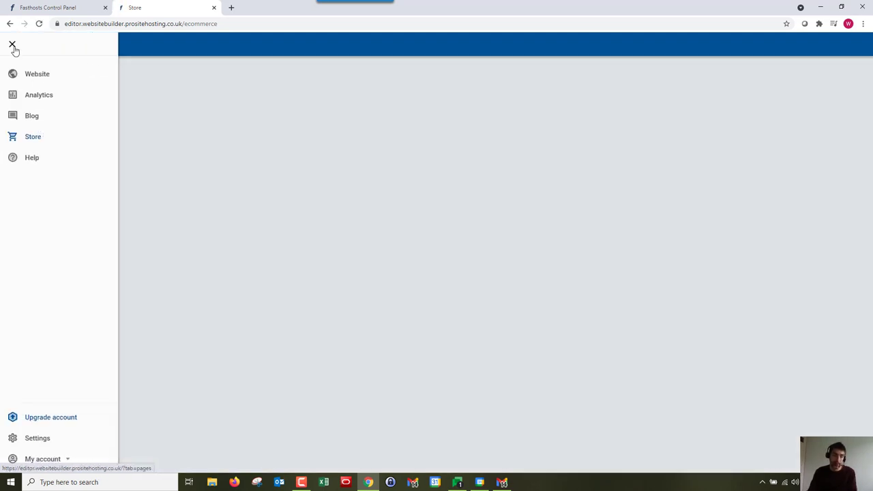
click(13, 48)
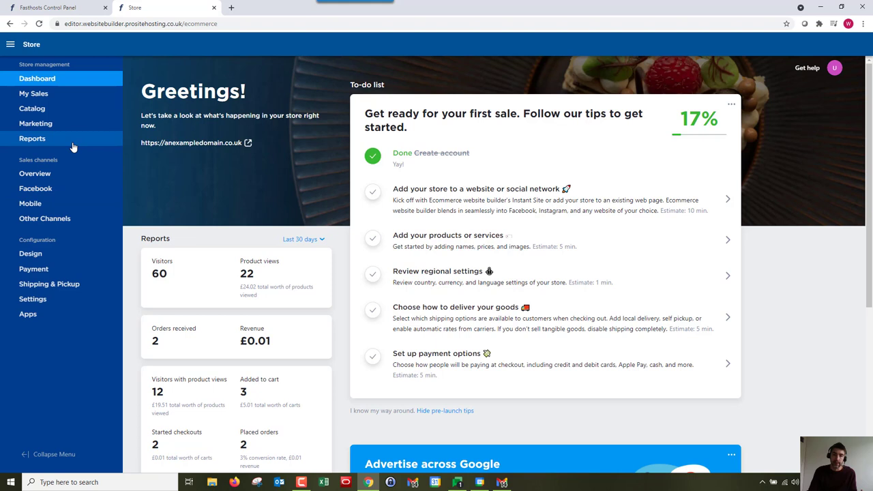
mouse_move(68, 113)
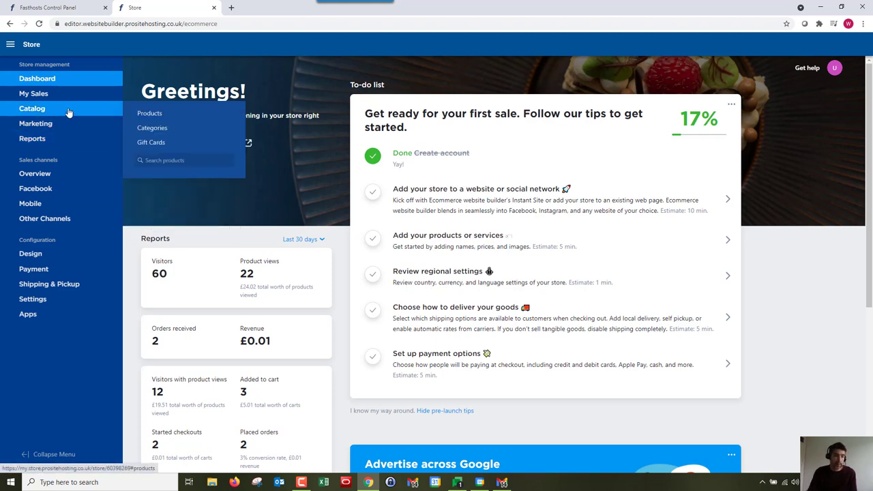
Open Catalog > Products and browse the list of fruit, veg and SAMPLE items.
click(155, 116)
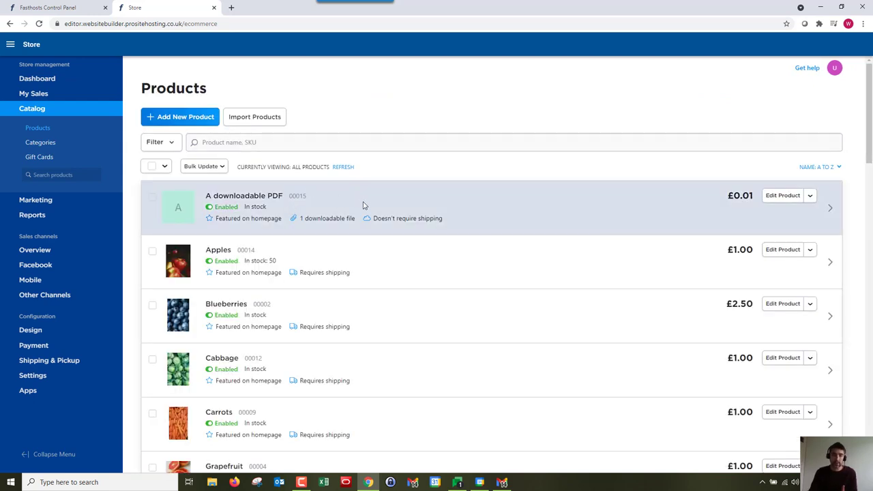
scroll(372, 214, down, 9)
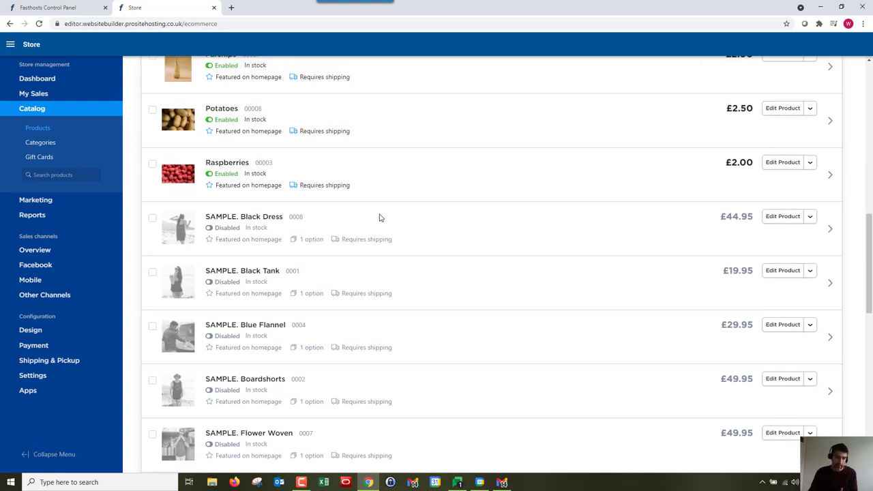
scroll(368, 215, down, 2)
scroll(314, 191, up, 1)
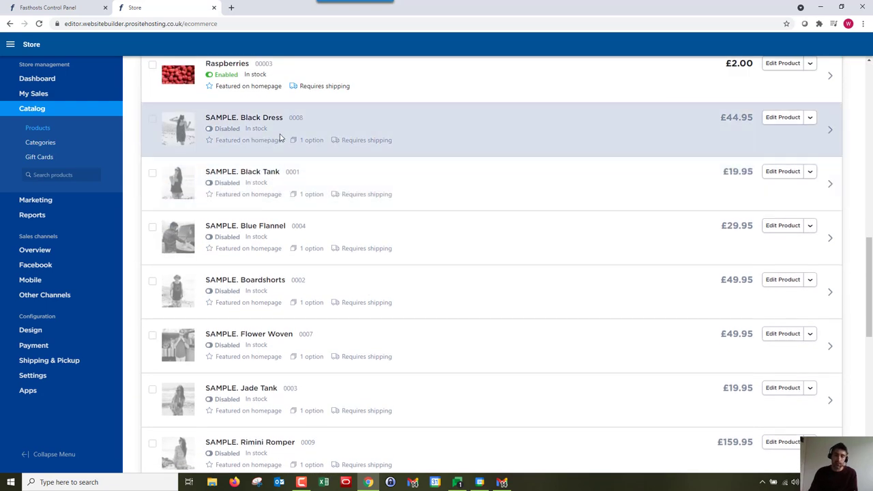
Tick SAMPLE. Black Dress and SAMPLE. Black Tank and view Bulk Update, applying nothing.
click(153, 120)
click(152, 173)
scroll(152, 173, up, 7)
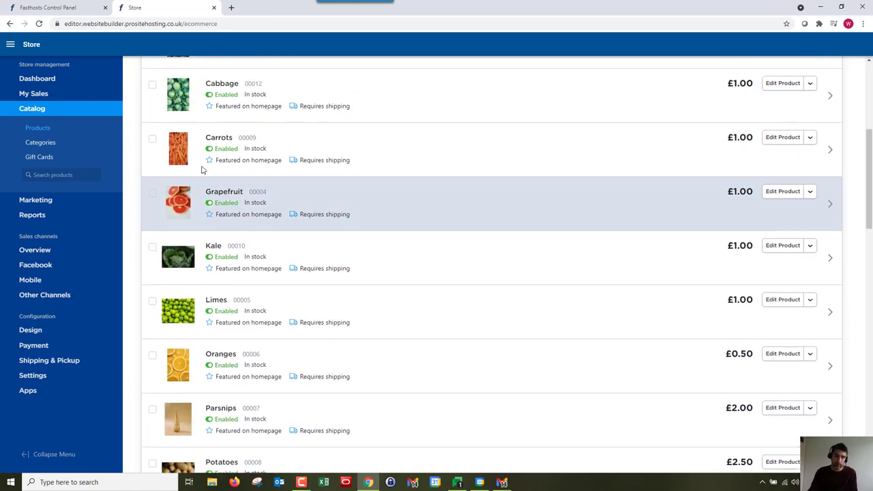
scroll(202, 169, up, 4)
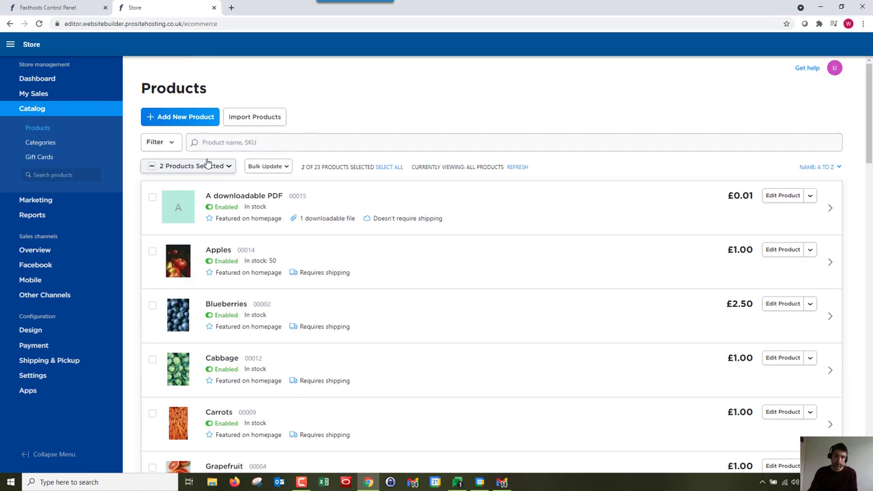
click(274, 167)
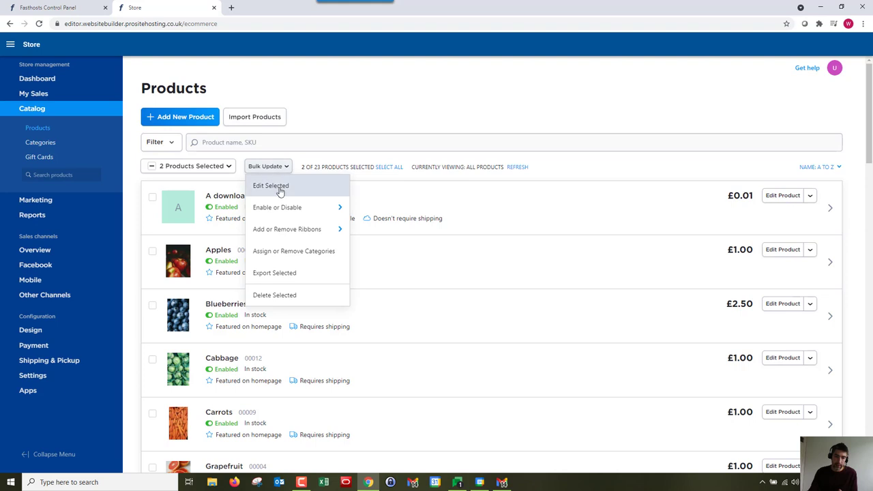
mouse_move(295, 208)
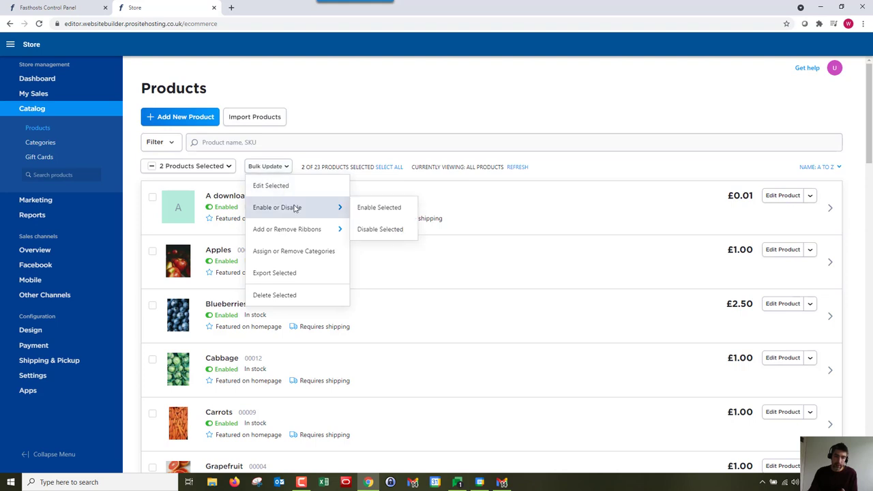
click(272, 168)
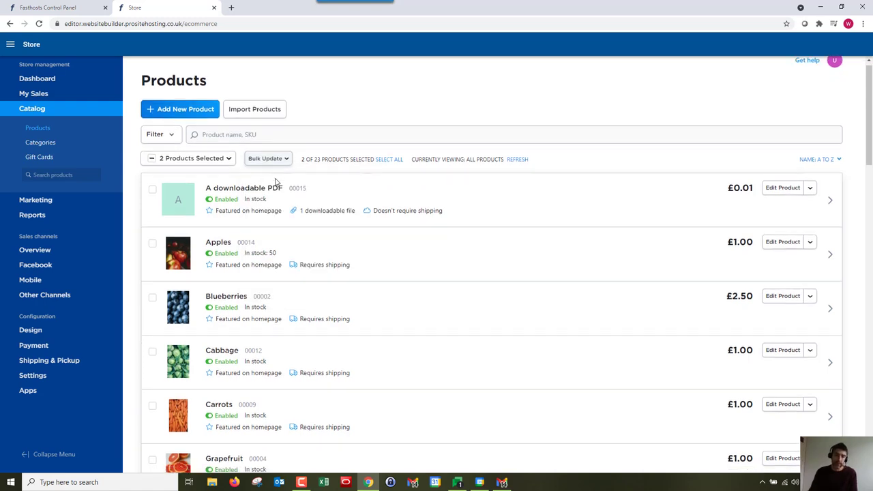
Untick the SAMPLE. Black Dress and SAMPLE. Black Tank products.
scroll(273, 184, down, 10)
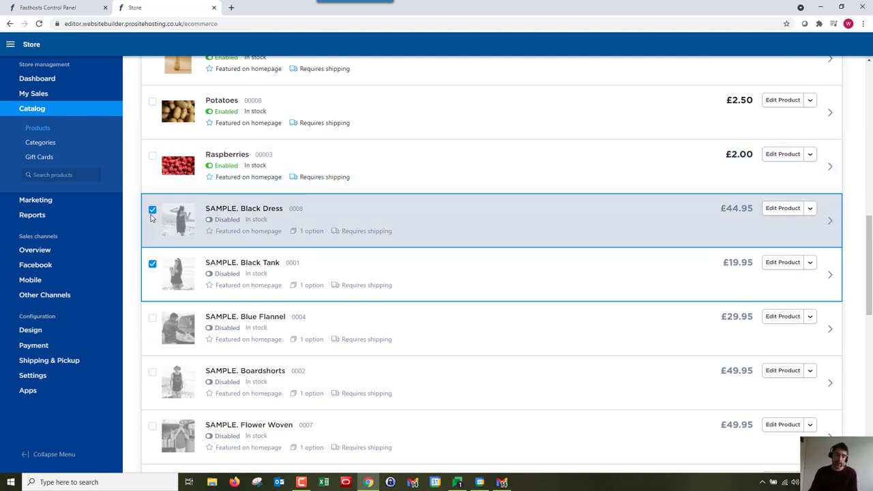
click(152, 210)
click(152, 263)
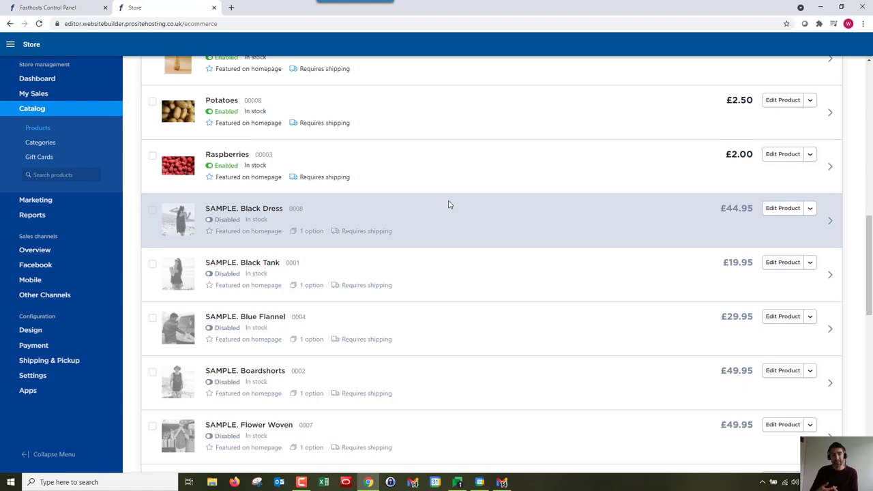
scroll(447, 207, up, 10)
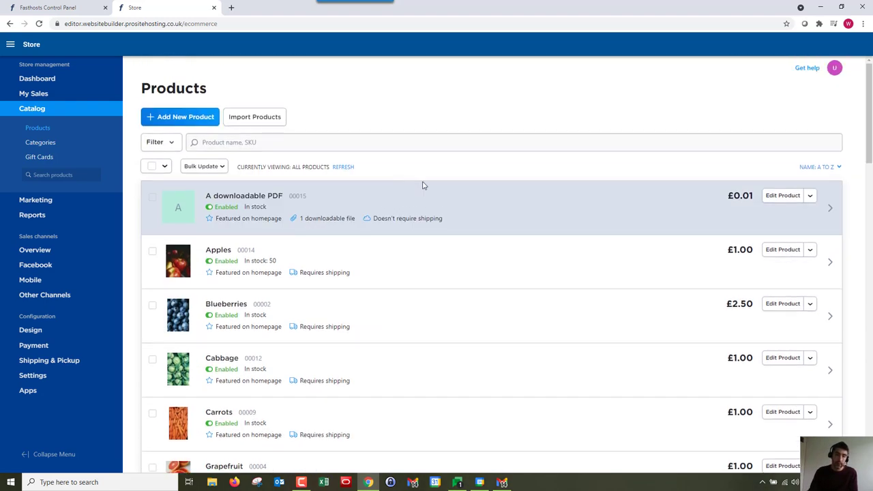
click(182, 119)
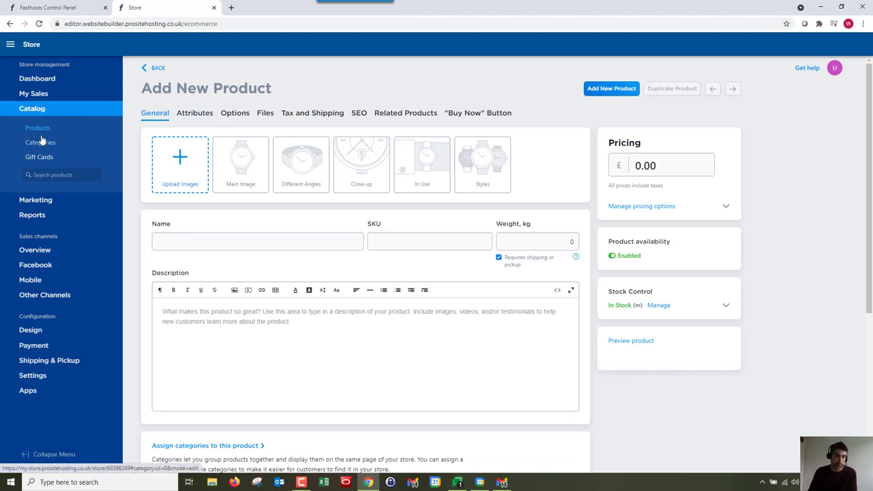
click(34, 110)
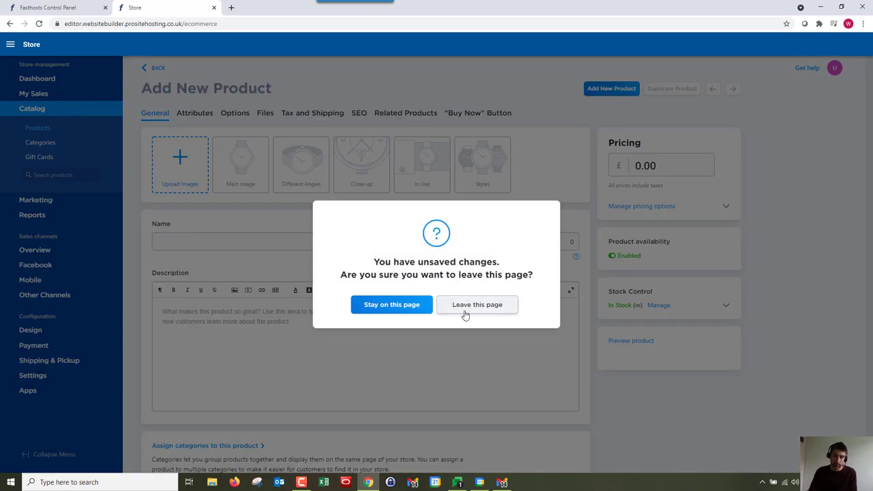
click(461, 308)
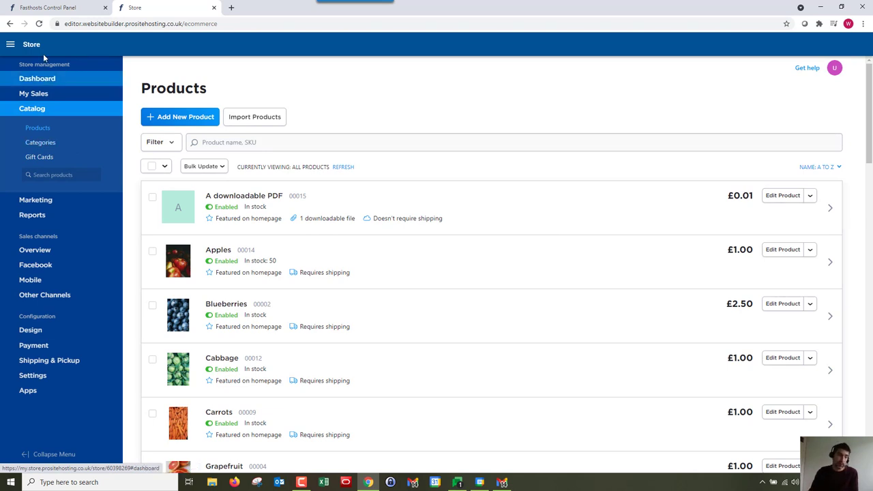
Switch from Store to Website and scroll the Fruit N' Veg Store home page.
click(10, 45)
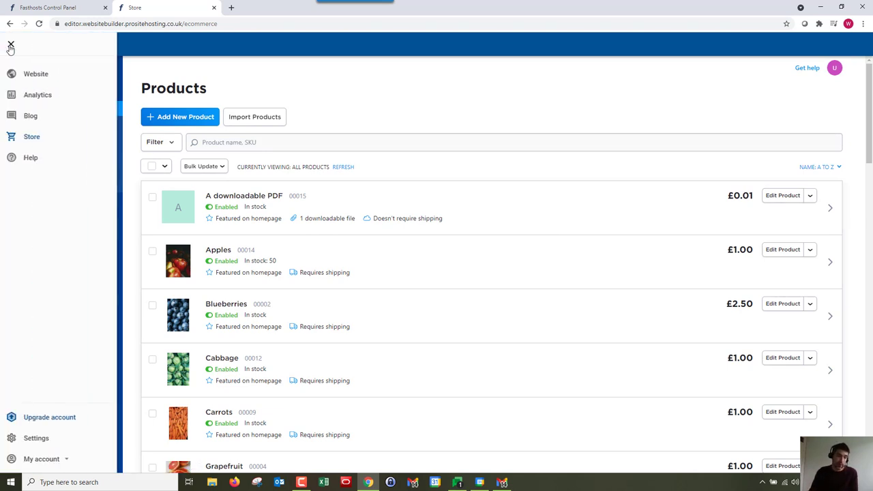
click(38, 76)
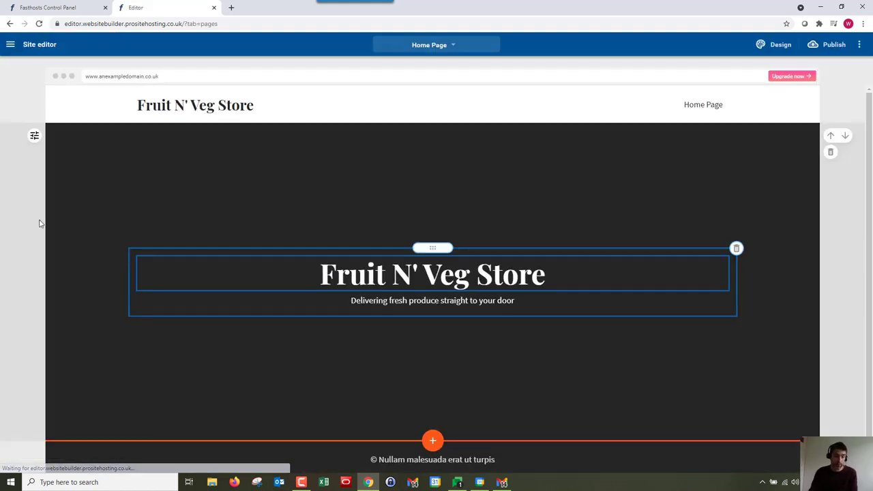
scroll(42, 197, down, 1)
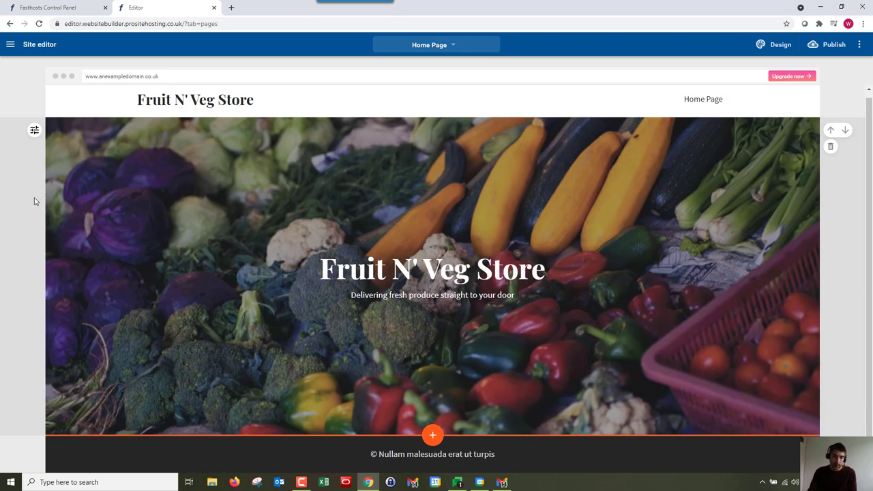
Insert an Ecwid Store section below the hero banner, showing Vegetables and Fruit categories.
click(428, 440)
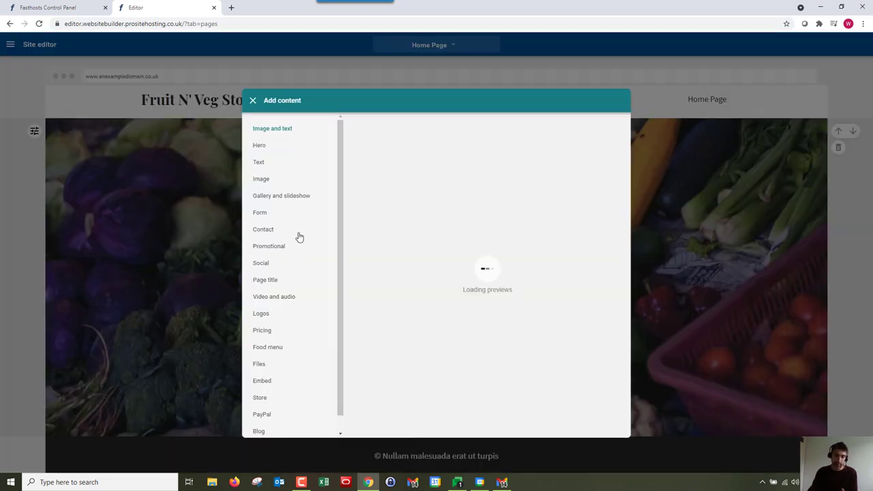
click(258, 400)
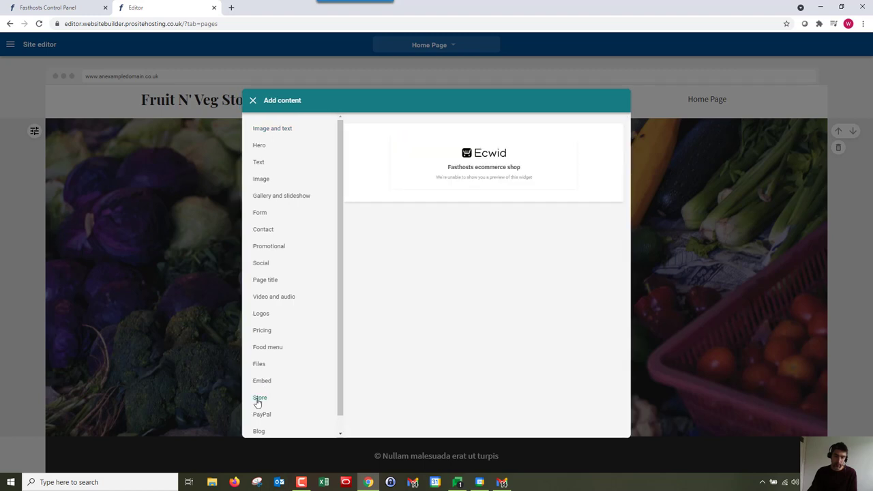
click(482, 146)
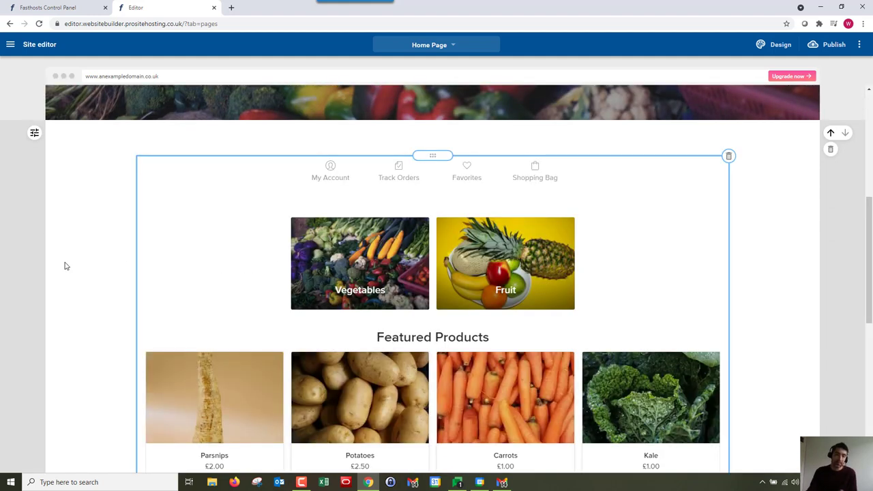
scroll(306, 230, down, 3)
scroll(301, 238, down, 3)
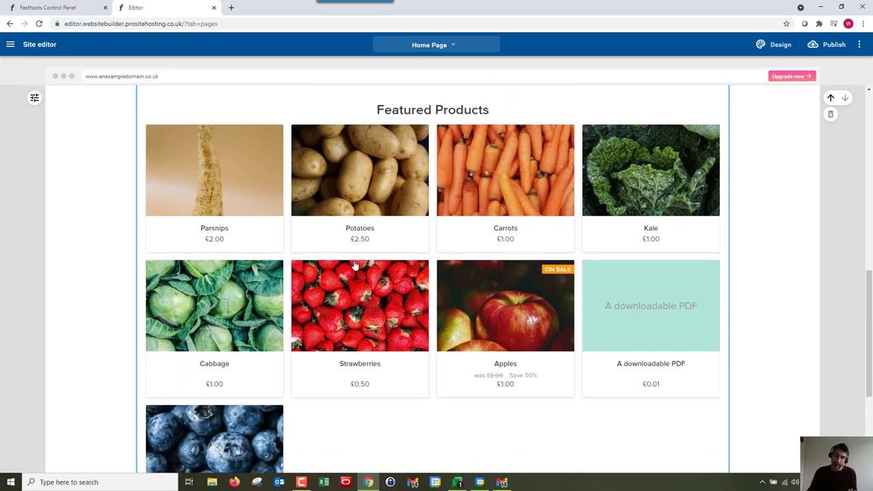
scroll(344, 275, up, 6)
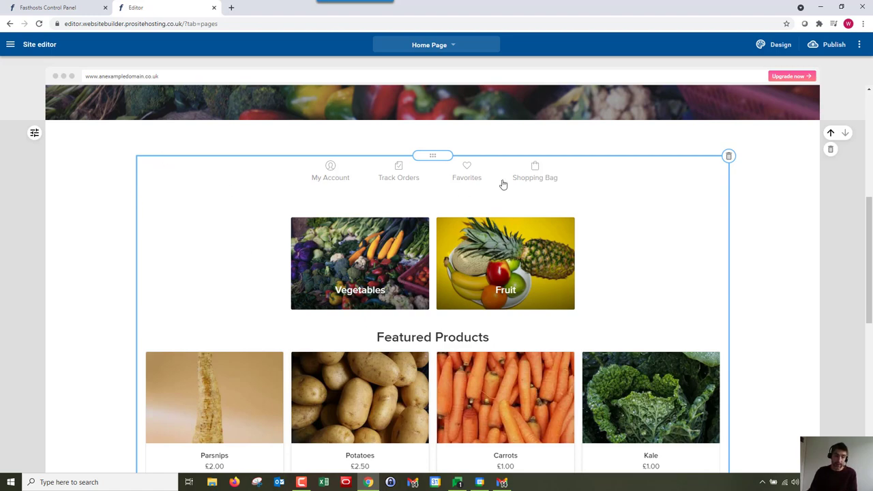
scroll(646, 292, down, 5)
scroll(380, 336, down, 2)
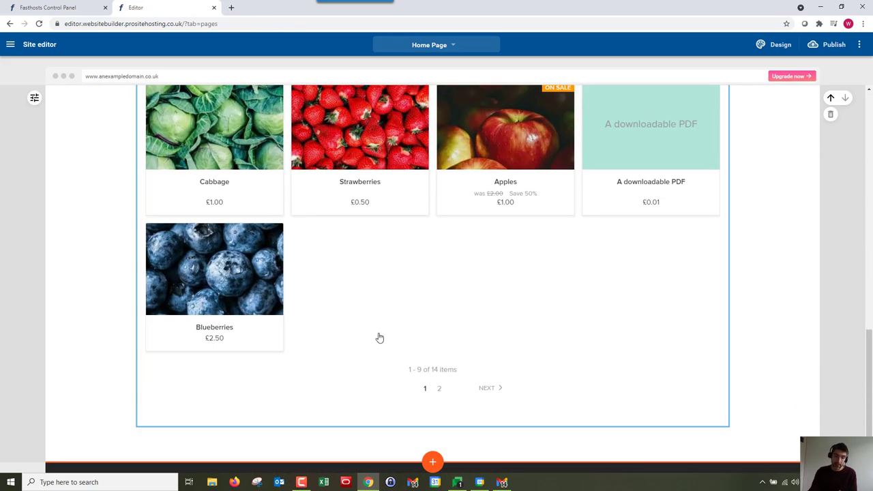
scroll(331, 360, up, 5)
scroll(341, 304, up, 2)
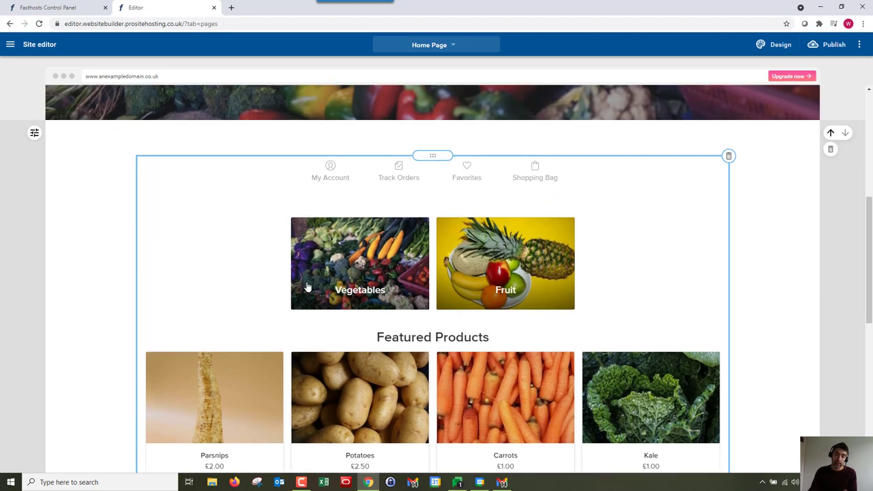
scroll(604, 294, down, 2)
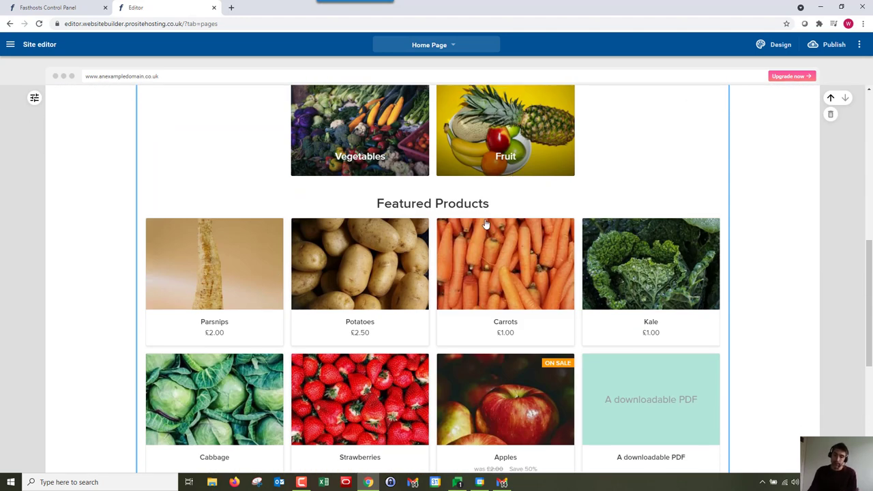
scroll(505, 198, up, 2)
scroll(325, 237, up, 1)
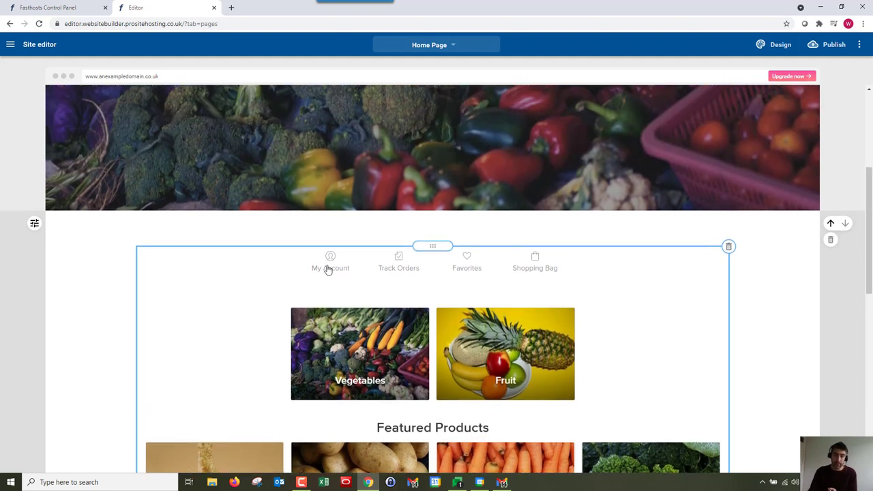
scroll(335, 293, down, 6)
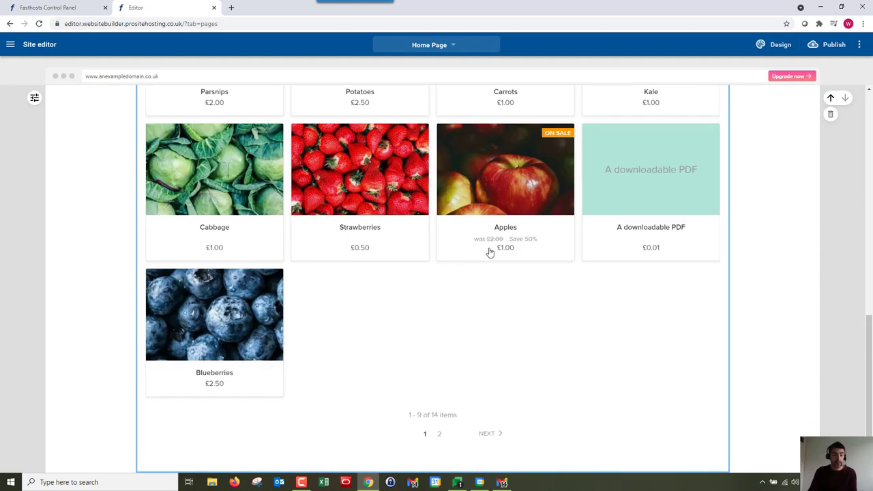
scroll(488, 251, down, 1)
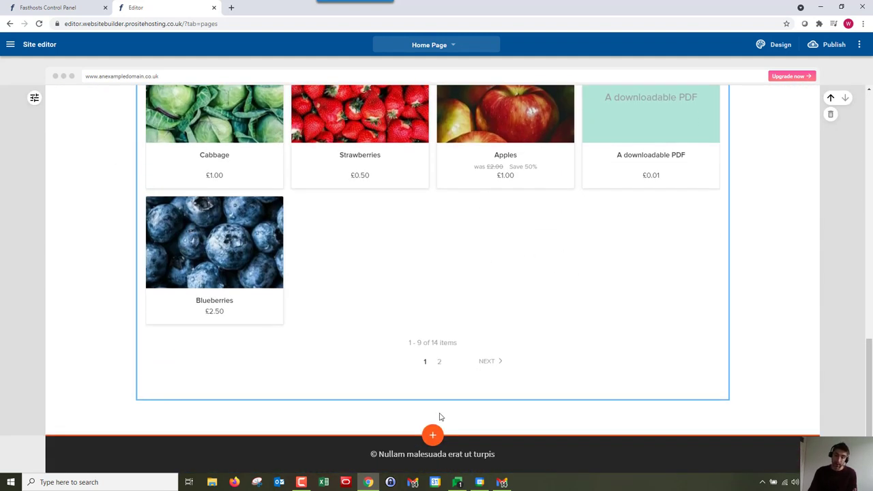
click(795, 451)
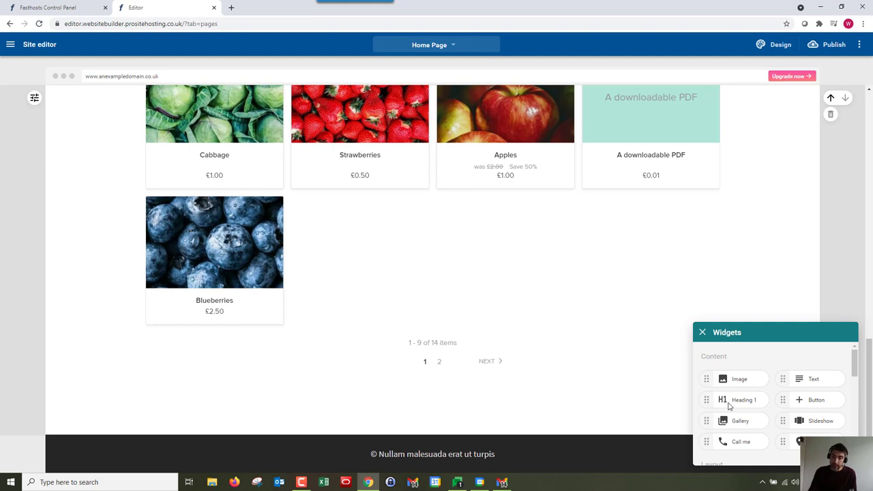
scroll(752, 387, down, 5)
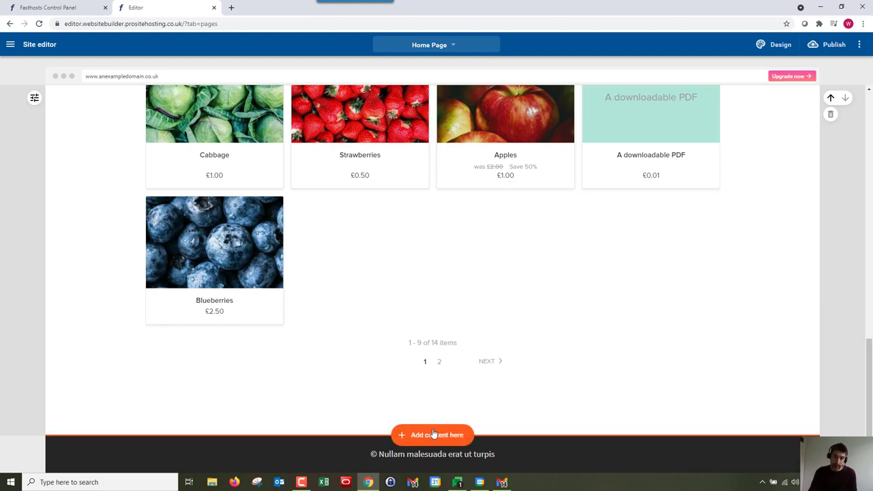
click(432, 434)
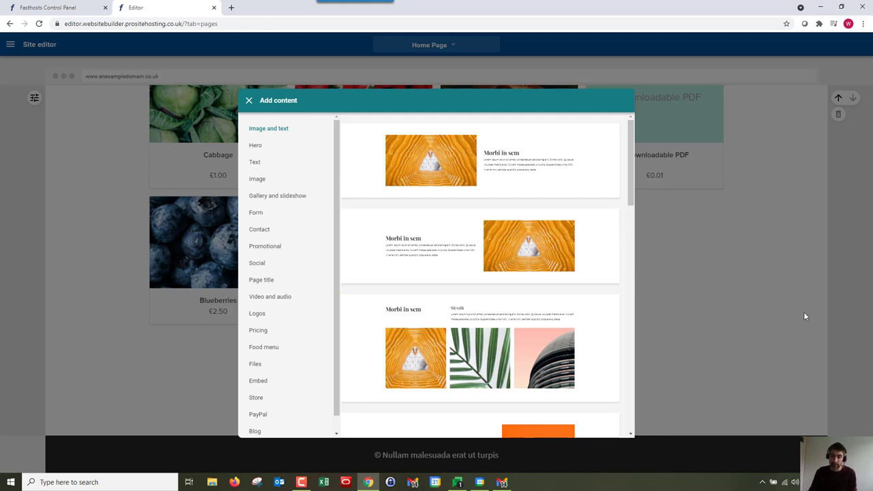
click(248, 101)
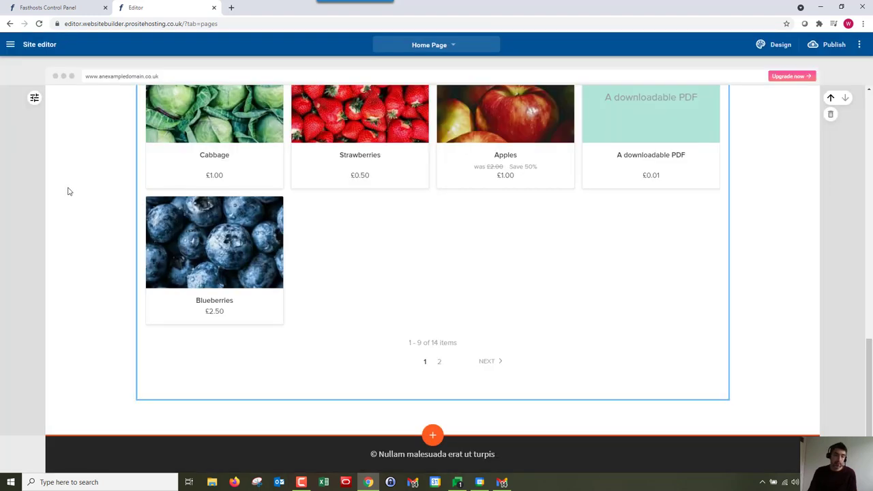
scroll(75, 194, up, 8)
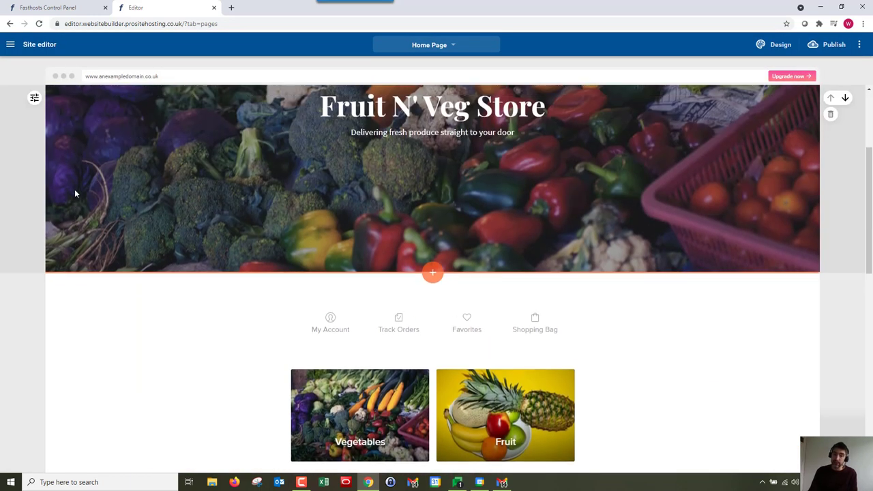
scroll(75, 193, up, 3)
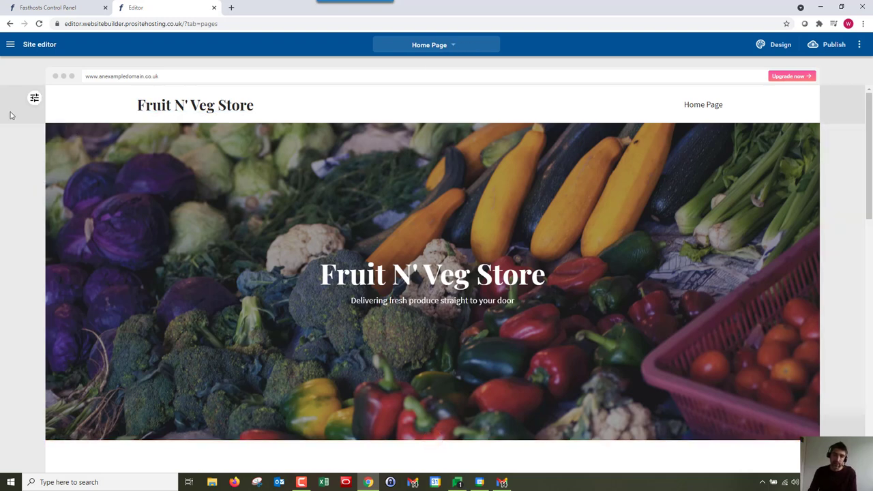
scroll(10, 115, down, 8)
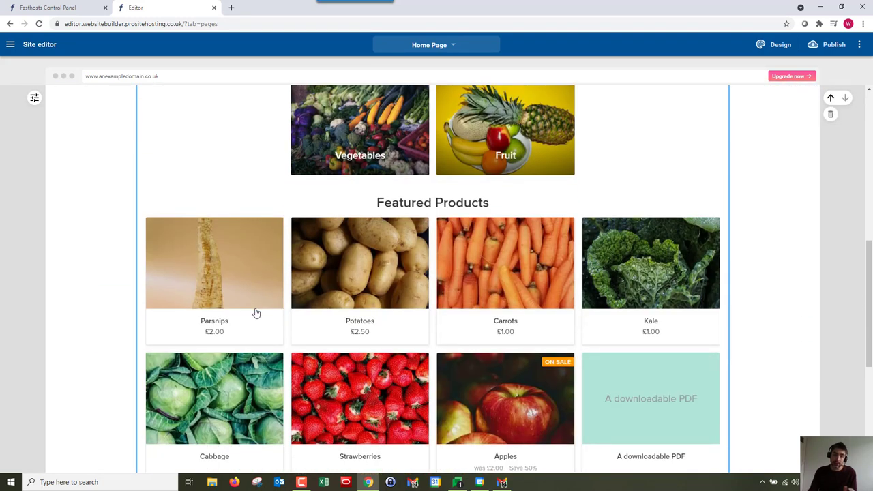
scroll(419, 301, up, 6)
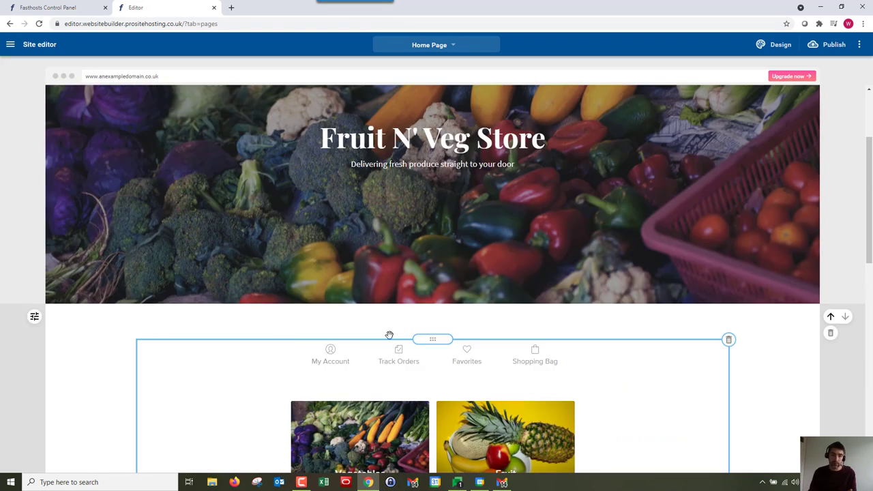
scroll(263, 218, up, 1)
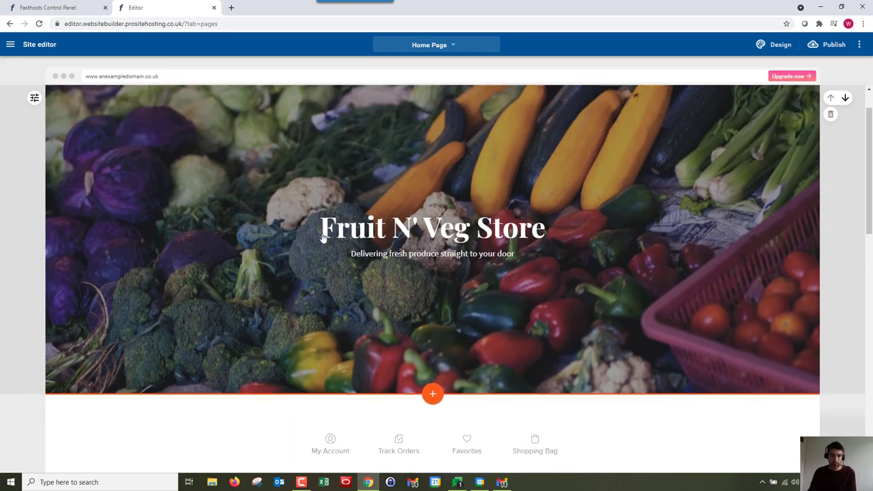